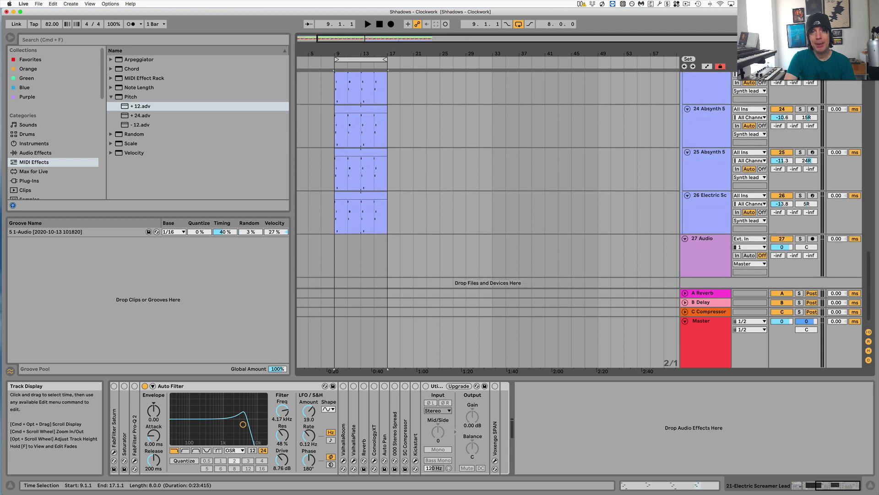
Play the looped section from bar 9 to bar 17 with all the synth lead layers
left_click(340, 106)
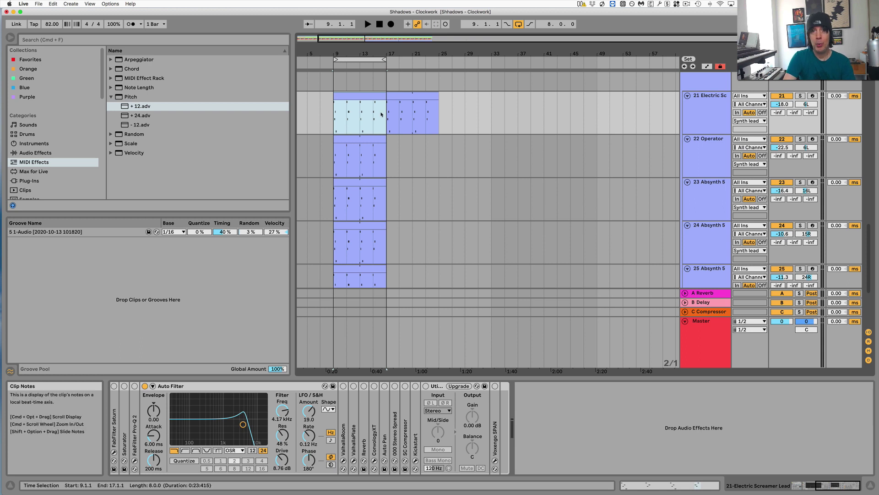
left_click(359, 60)
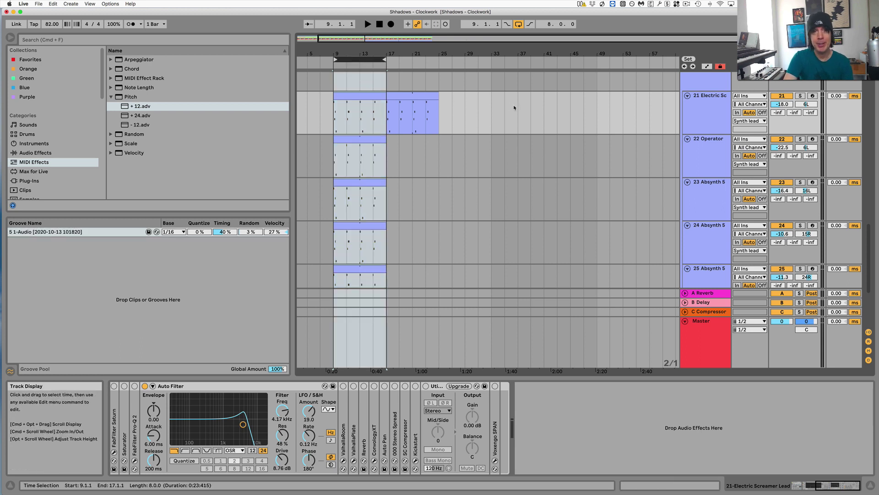
key("space")
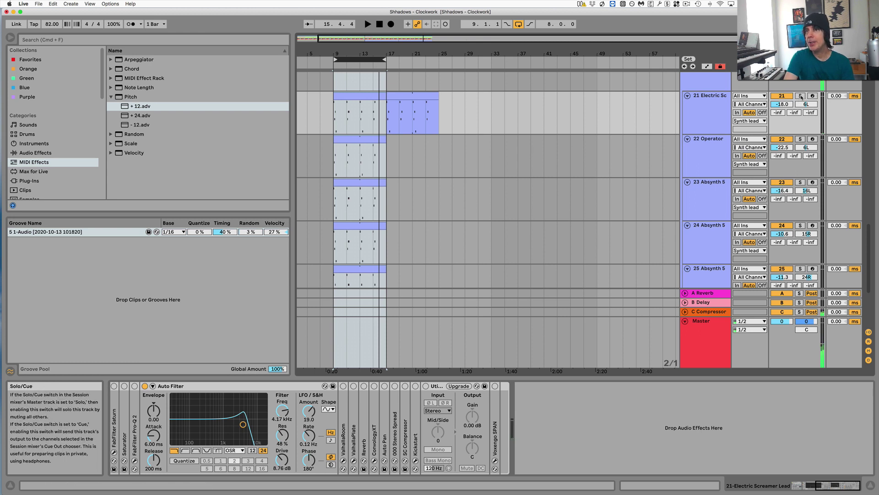
key("super+t")
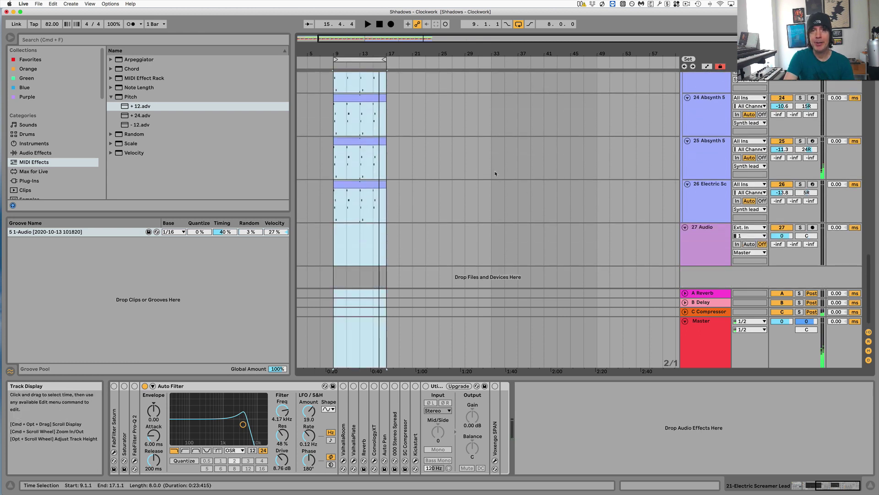
key("super+z")
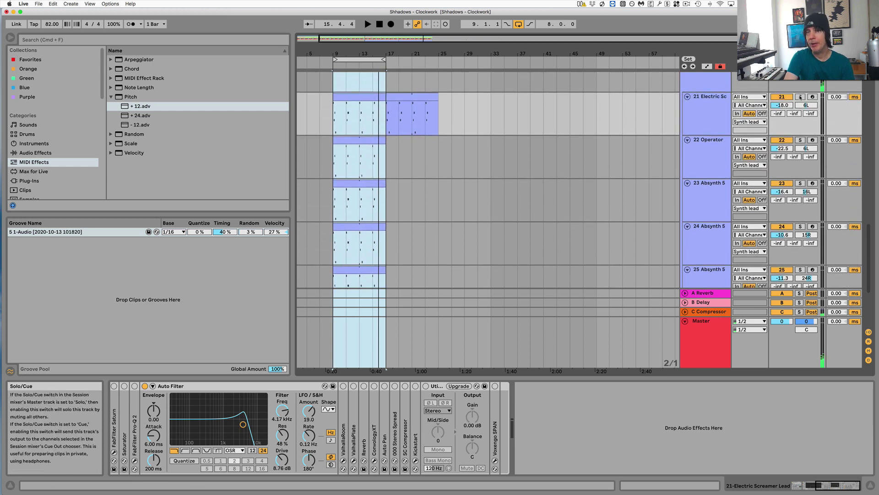
Audition tracks 21 to 24 of the synth lead group by soloing each one in turn during playback
left_click(800, 96)
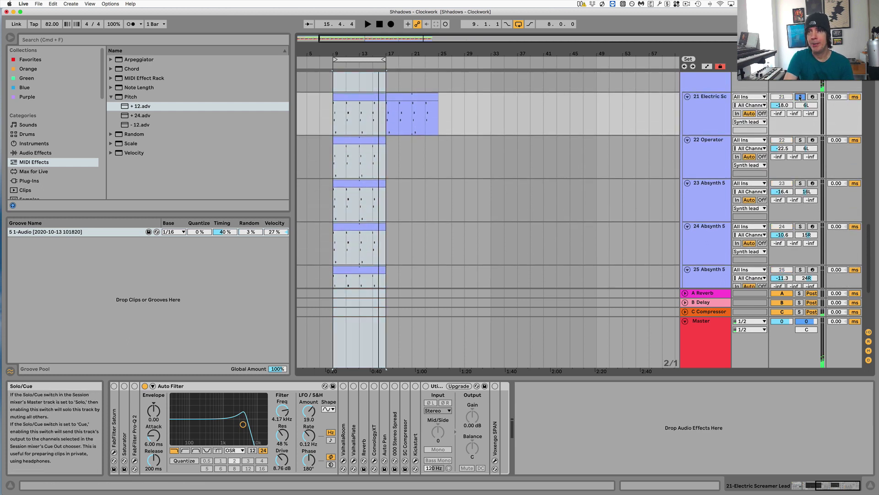
left_click(801, 140)
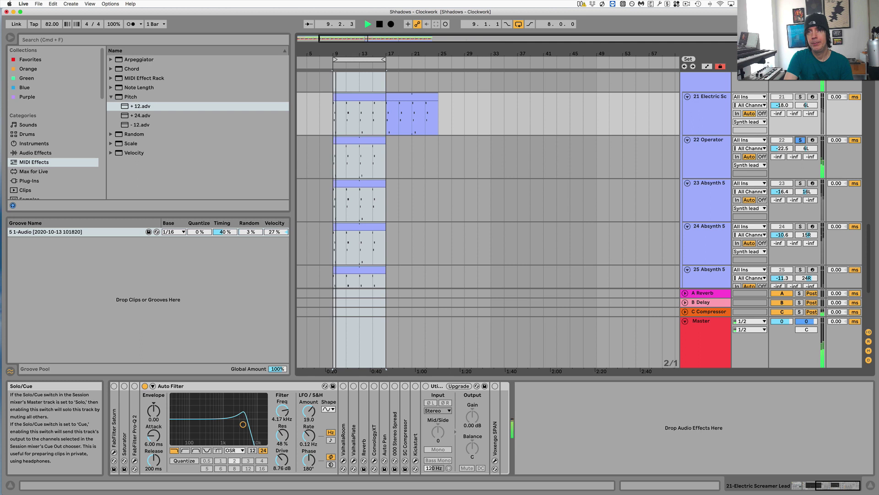
left_click(800, 183)
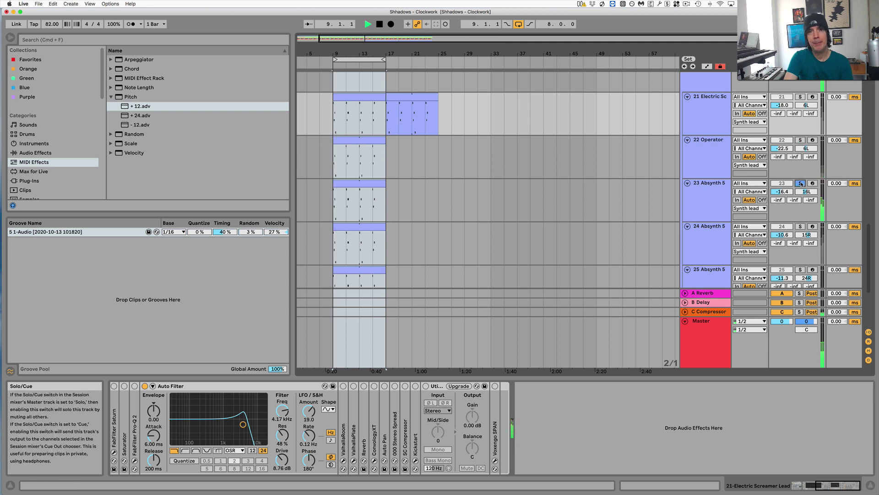
key("space")
scroll(794, 209, "down", 2)
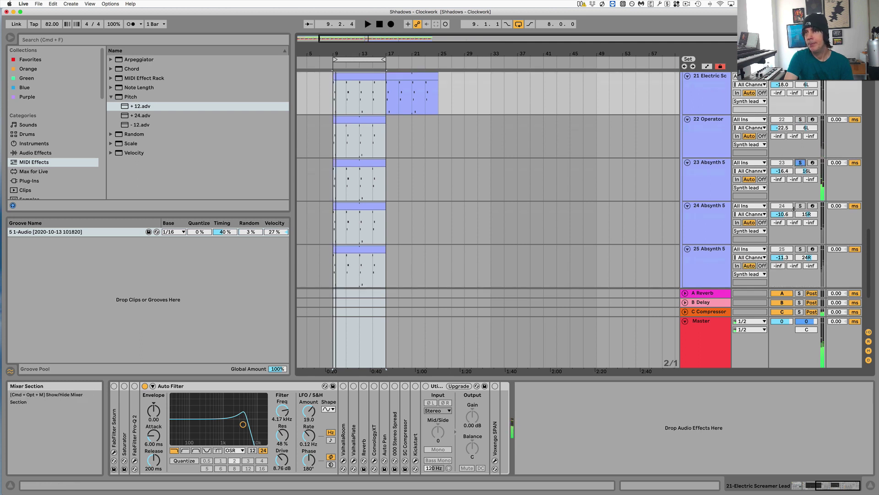
scroll(794, 208, "down", 1)
left_click(801, 201)
key("space")
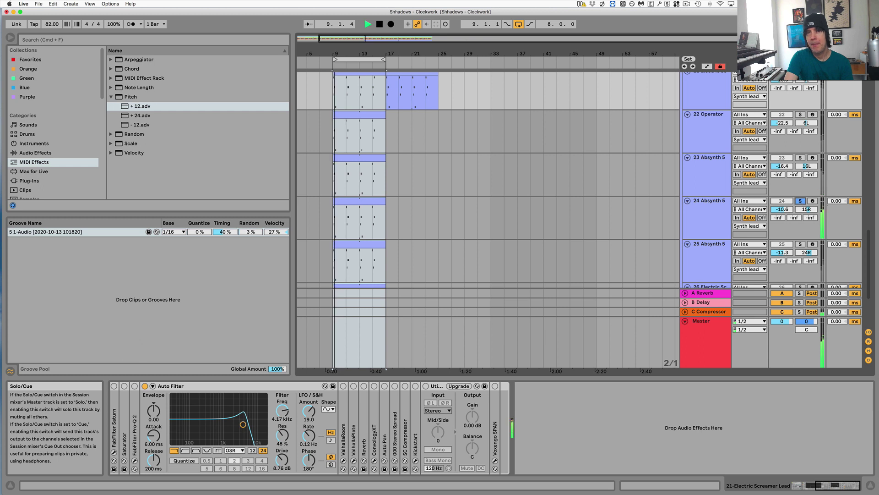
Audition tracks 25 and 26 by soloing each in turn, and turn off the solo on track 26
key("space")
left_click(801, 244)
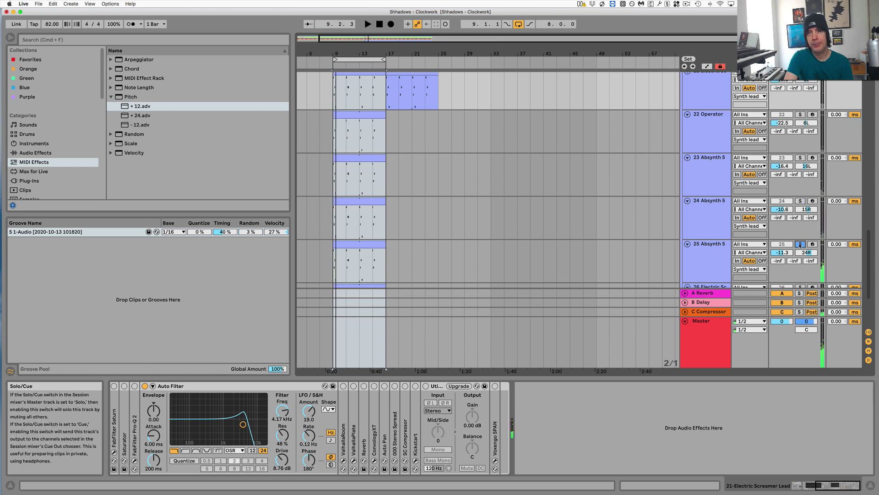
key("space")
scroll(781, 240, "down", 4)
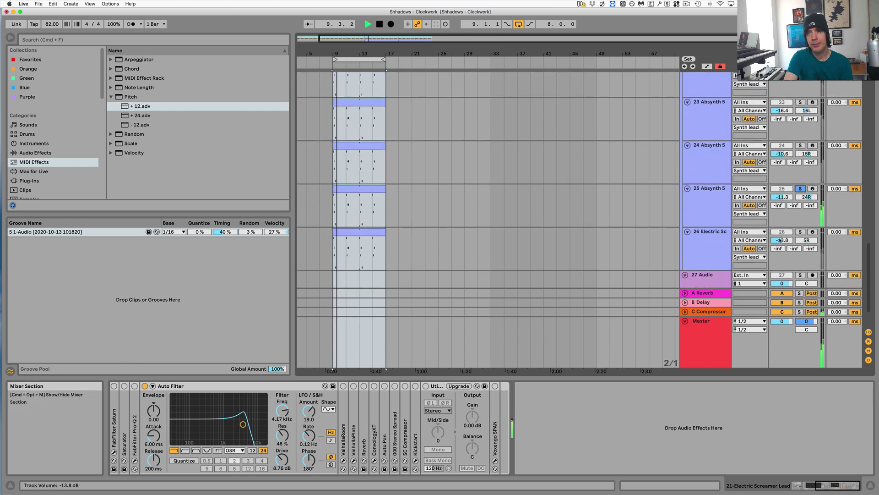
key("space")
left_click(800, 231)
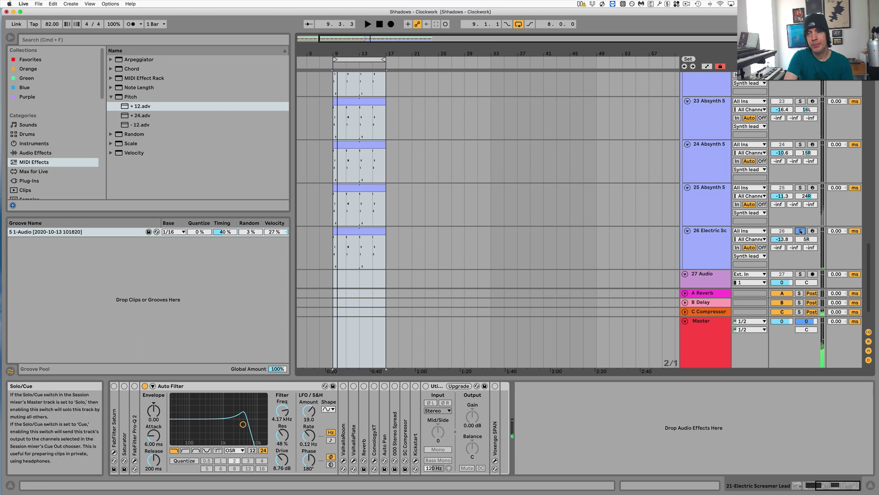
key("space")
key("space")
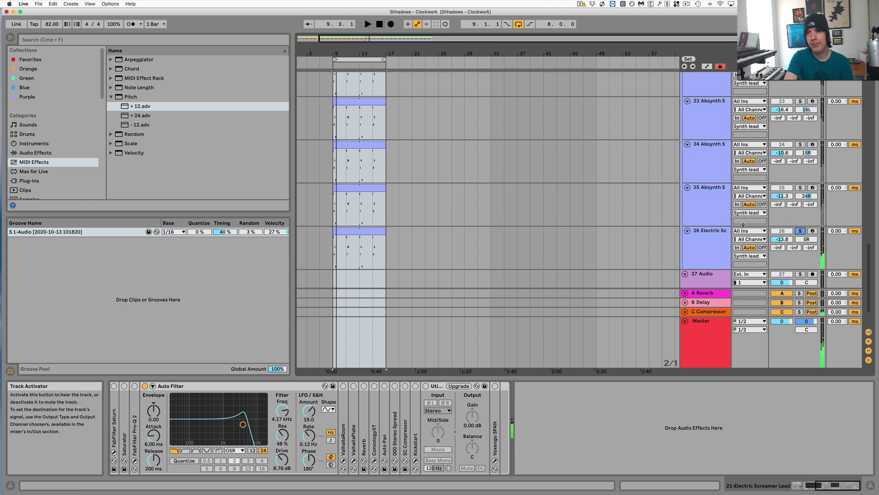
scroll(713, 234, "up", 5)
scroll(712, 233, "down", 5)
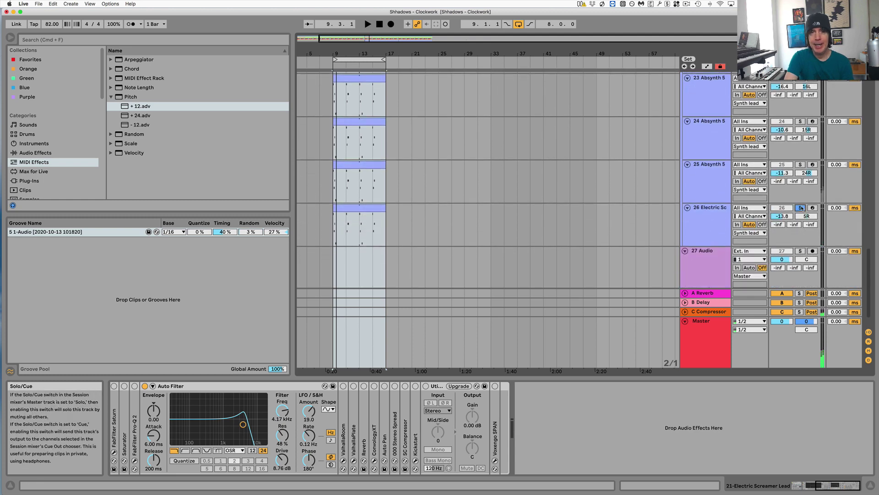
left_click(801, 208)
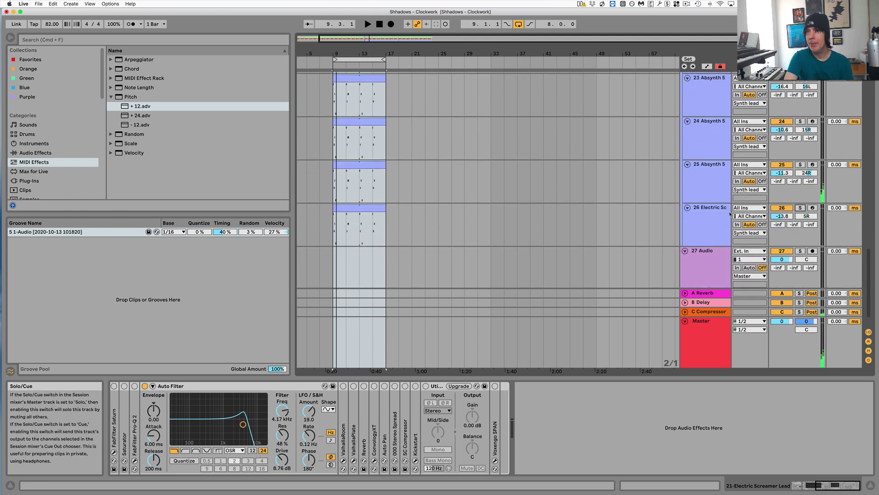
Inspect the Pitch device in the device chains of the Electric Screamer track 26 and Absynth tracks 25 and 23
left_click(708, 227)
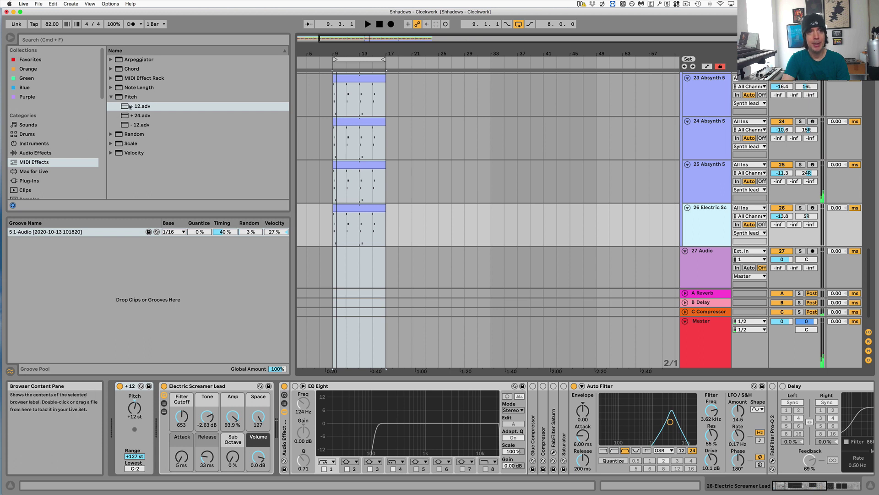
left_click(718, 167)
scroll(714, 137, "up", 2)
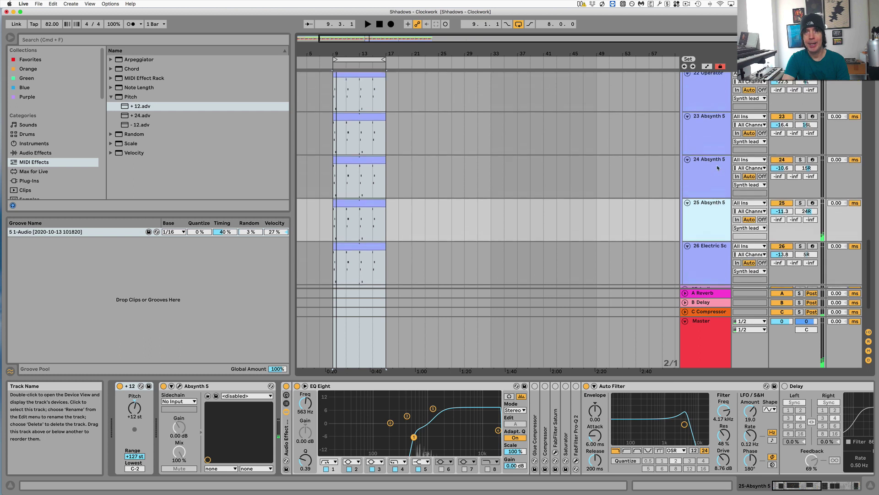
left_click(714, 118)
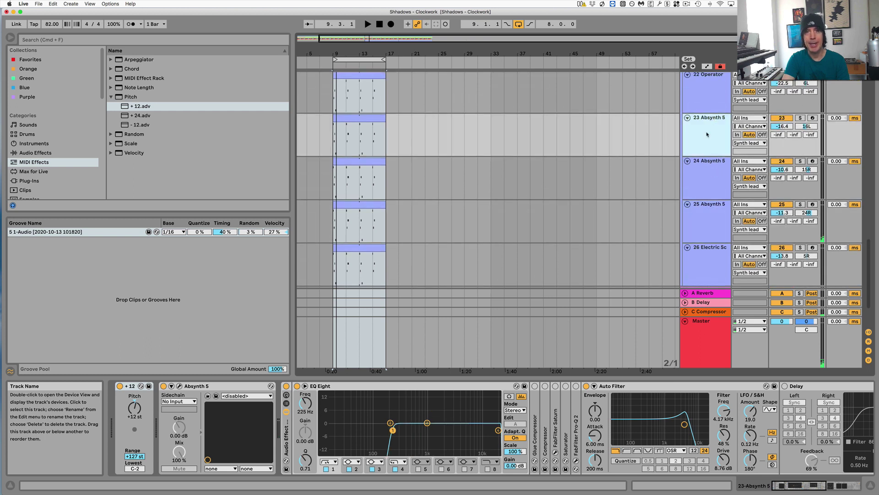
scroll(709, 136, "down", 3)
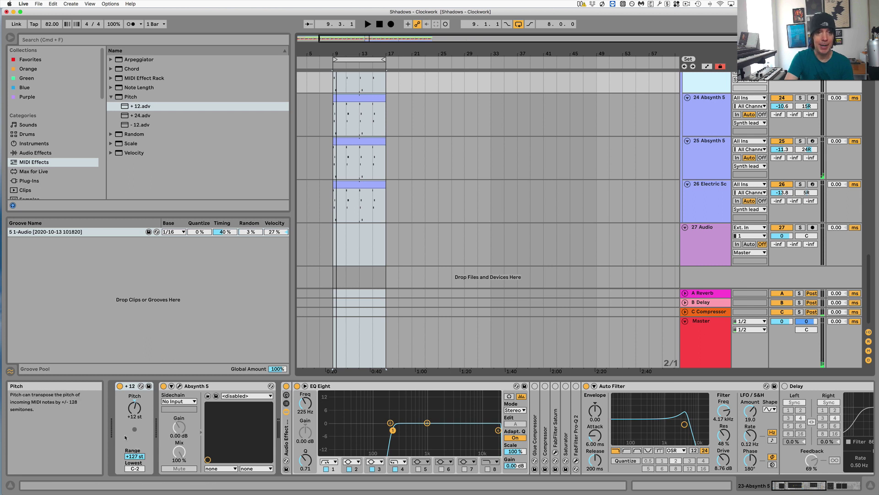
left_click(355, 188)
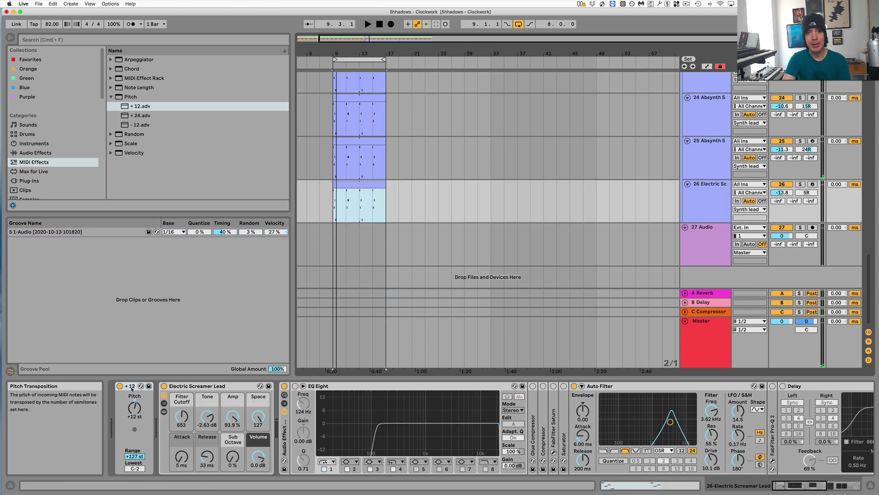
scroll(466, 157, "up", 6)
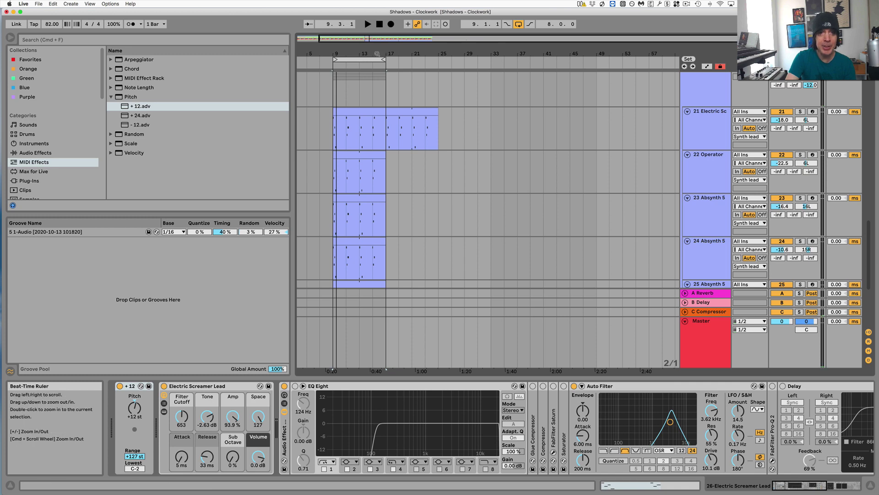
Compare the MIDI note patterns of the clips on tracks 21 to 26 between bars 9 and 17
left_click_drag(376, 54, 486, 66)
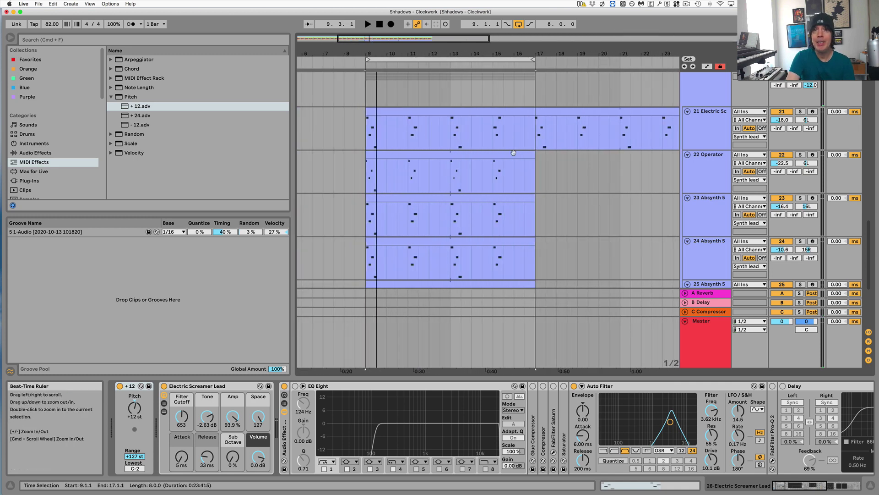
left_click(516, 114)
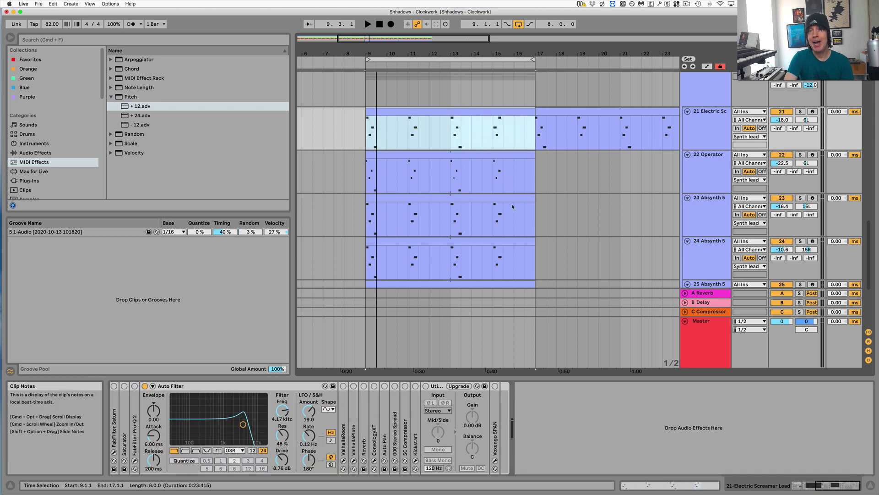
scroll(512, 206, "down", 3)
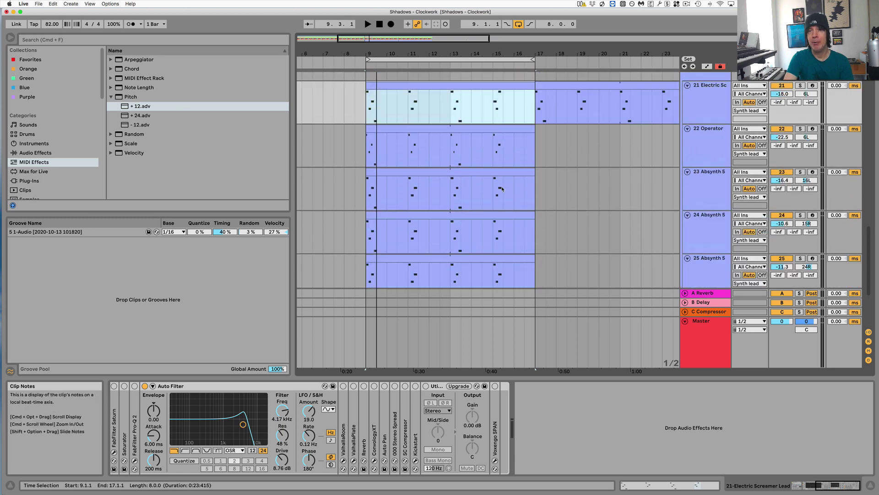
scroll(508, 151, "down", 5)
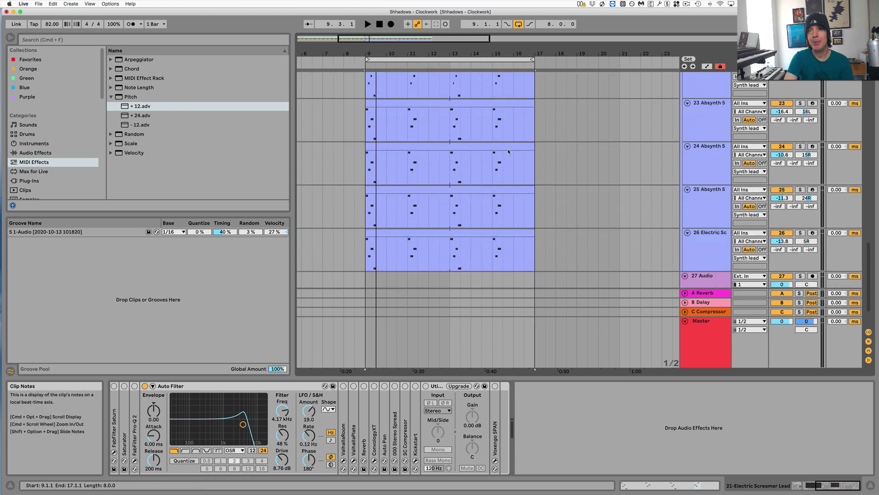
scroll(507, 183, "up", 5)
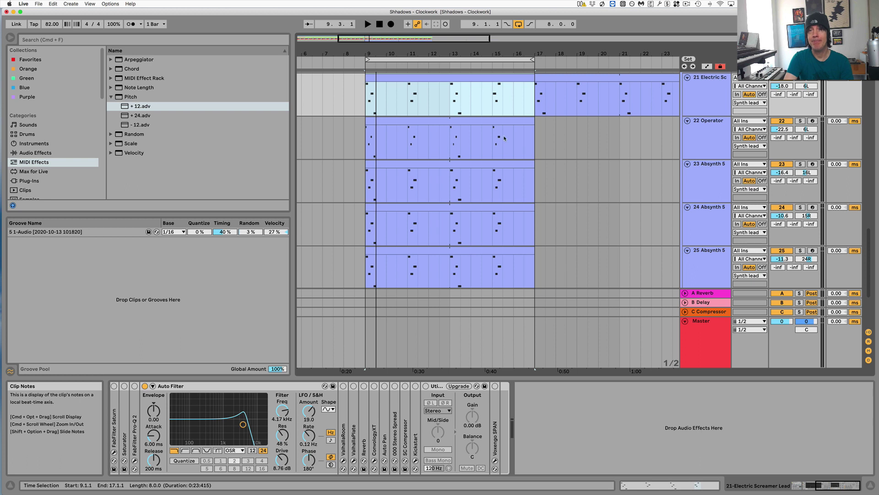
key("minus")
key("minus")
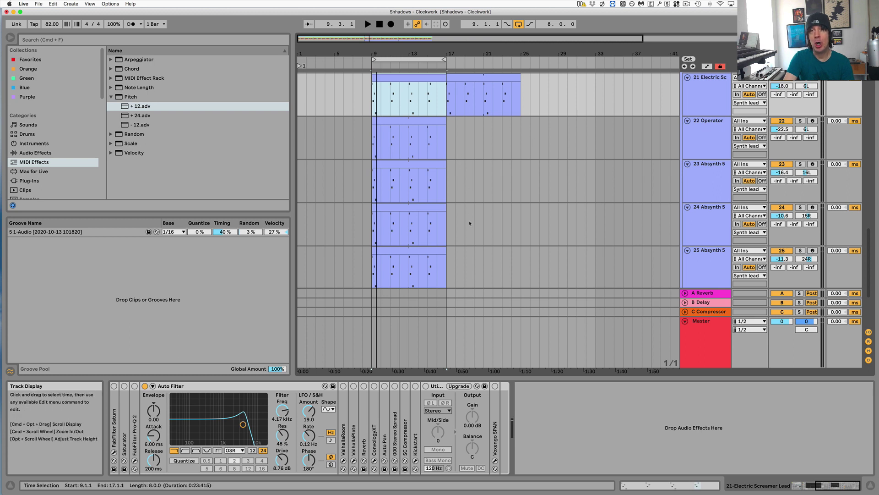
scroll(469, 223, "down", 5)
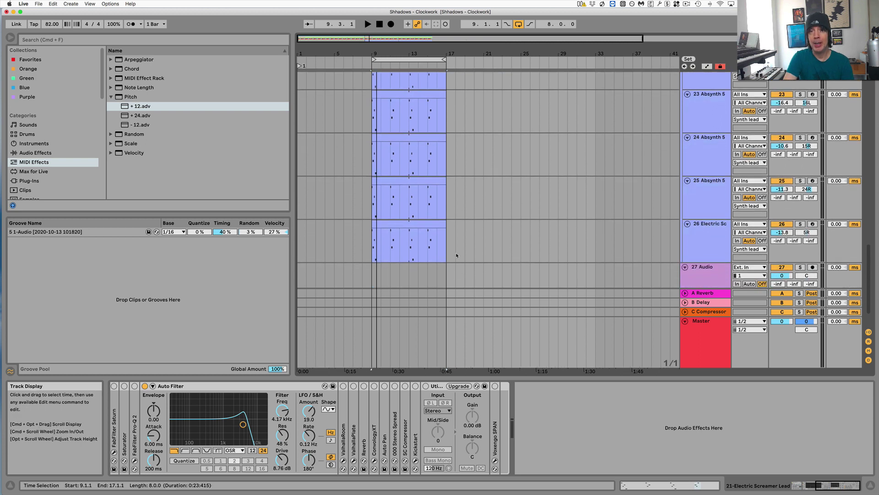
scroll(562, 184, "up", 5)
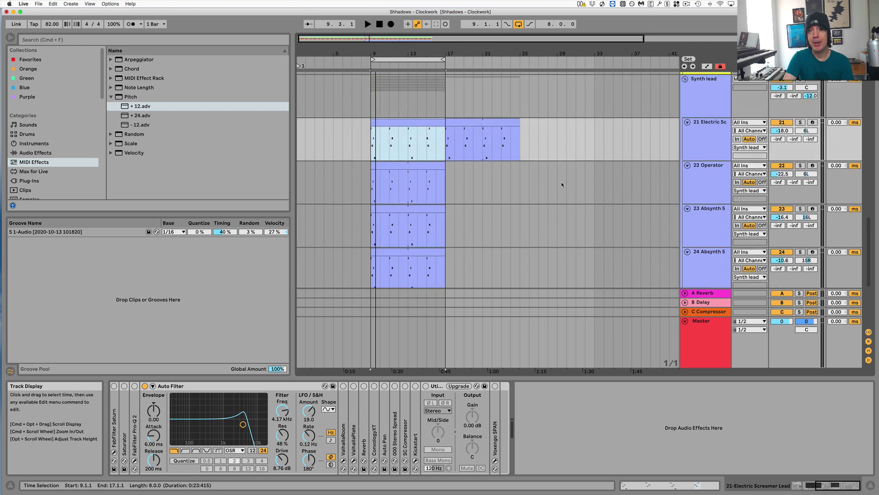
Deactivate the MIDI clips on tracks 22 to 26 between bars 9 and 17
scroll(563, 184, "down", 2)
left_click(410, 137)
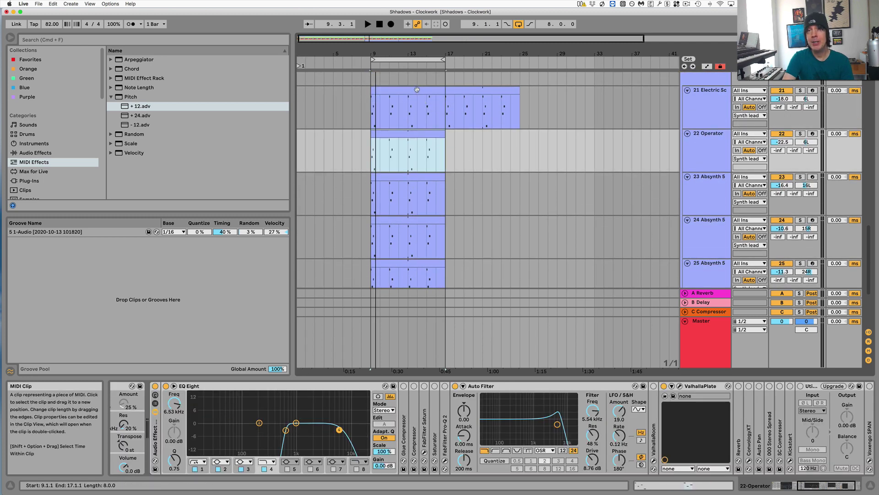
left_click(388, 92)
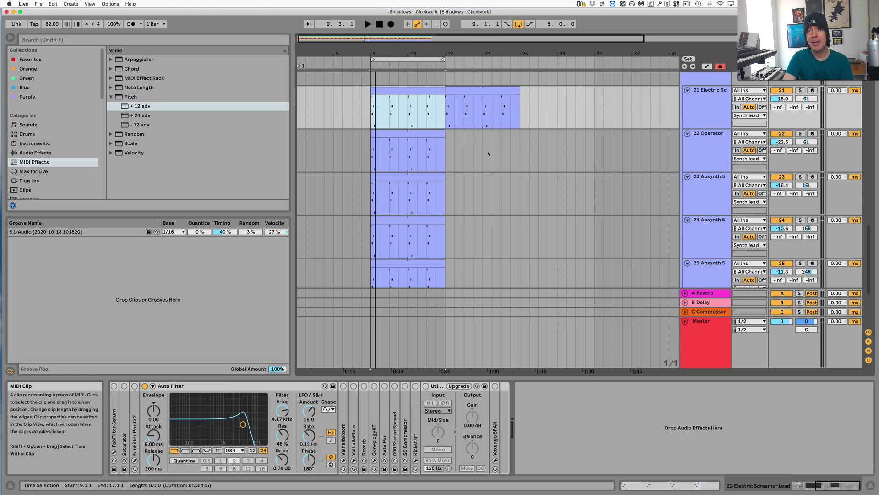
scroll(487, 151, "down", 1)
left_click(405, 120)
left_click(485, 145)
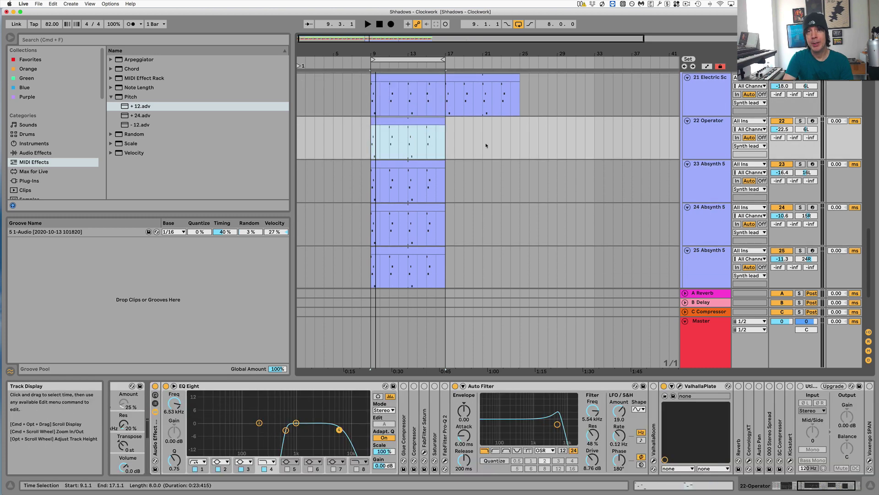
scroll(485, 145, "down", 6)
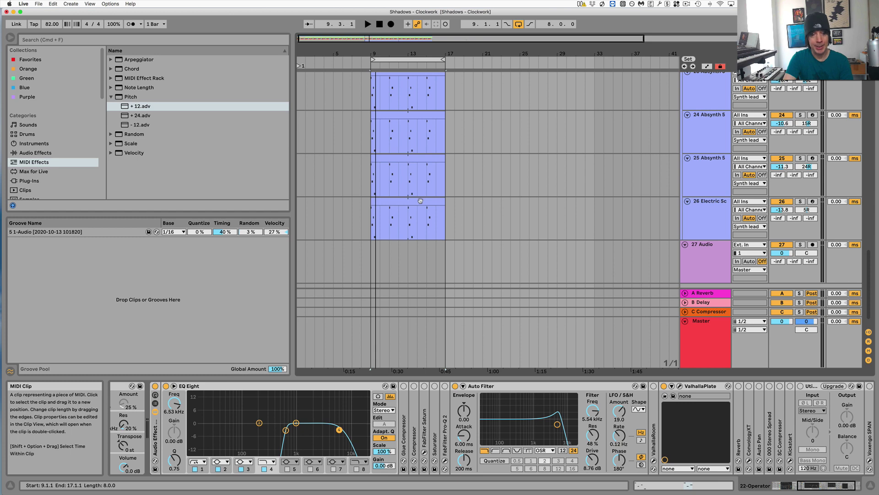
left_click(421, 201)
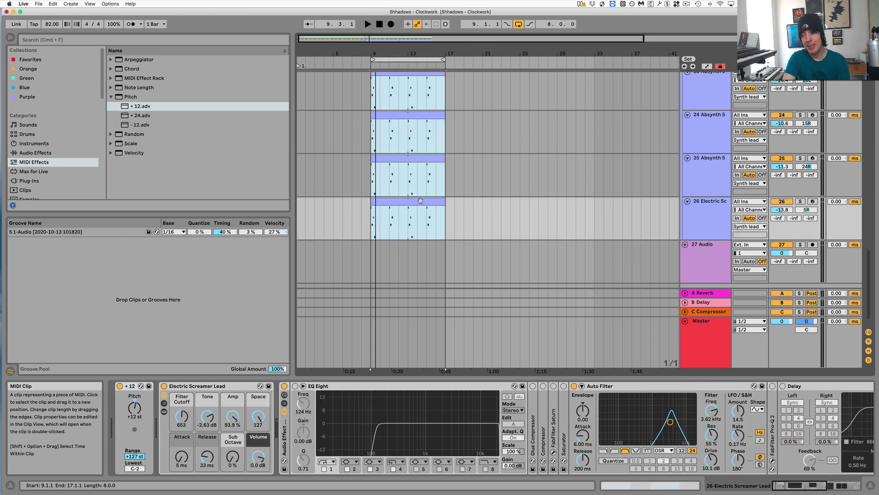
key("0")
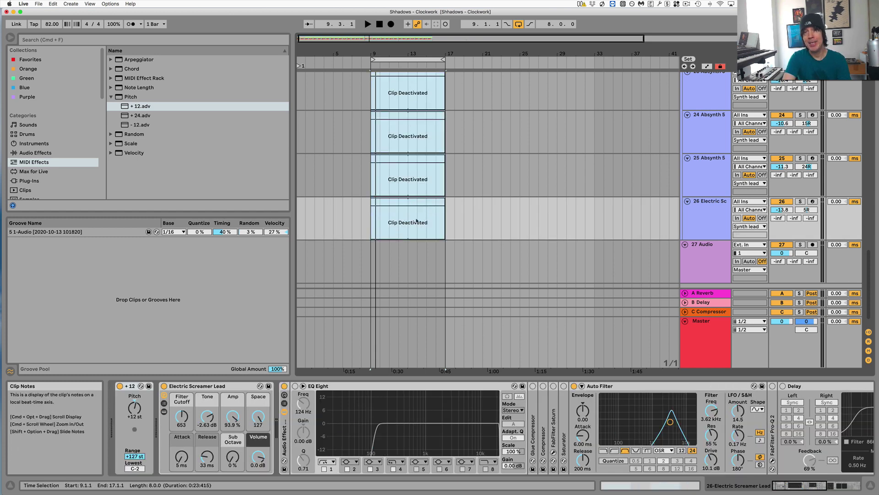
Audition the lead from bar 9 with only the Electric Screamer clip on track 21 active
scroll(416, 221, "up", 5)
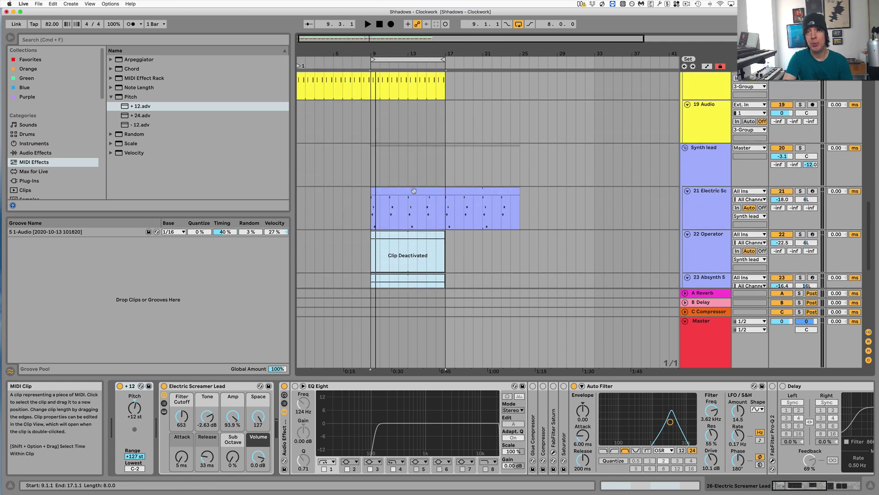
left_click(414, 191)
key("space")
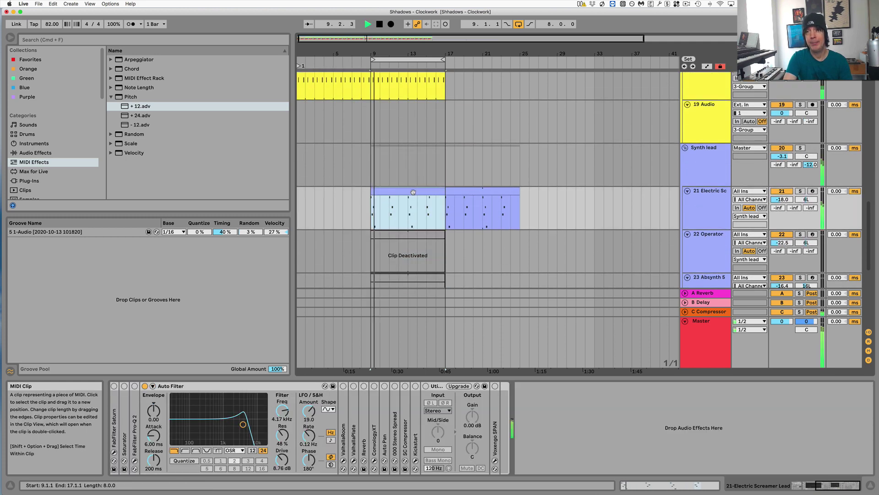
key("space")
Set the MIDI input of tracks 22 to 26 to 21-Electric Screamer Lead
scroll(607, 196, "down", 1)
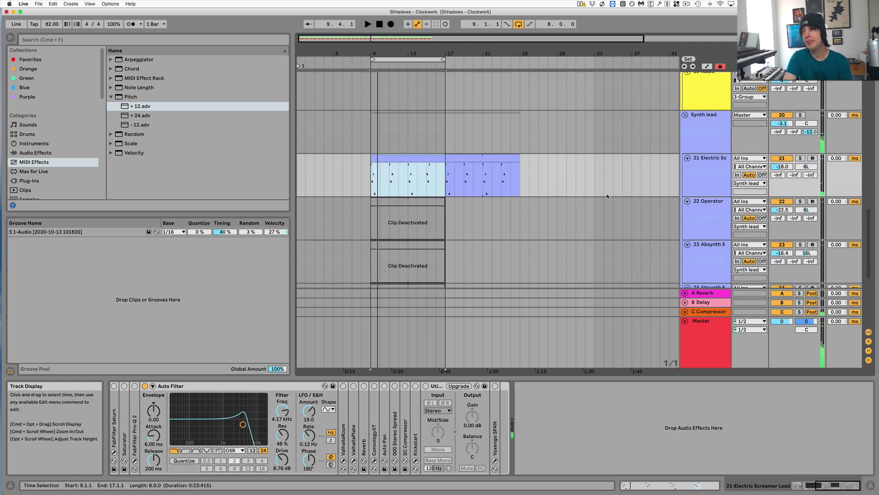
scroll(607, 196, "down", 1)
scroll(607, 189, "down", 1)
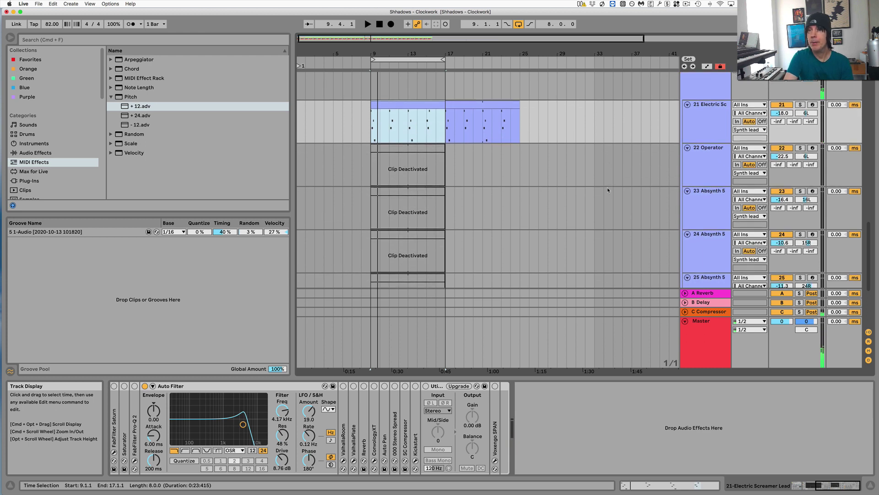
scroll(715, 125, "down", 1)
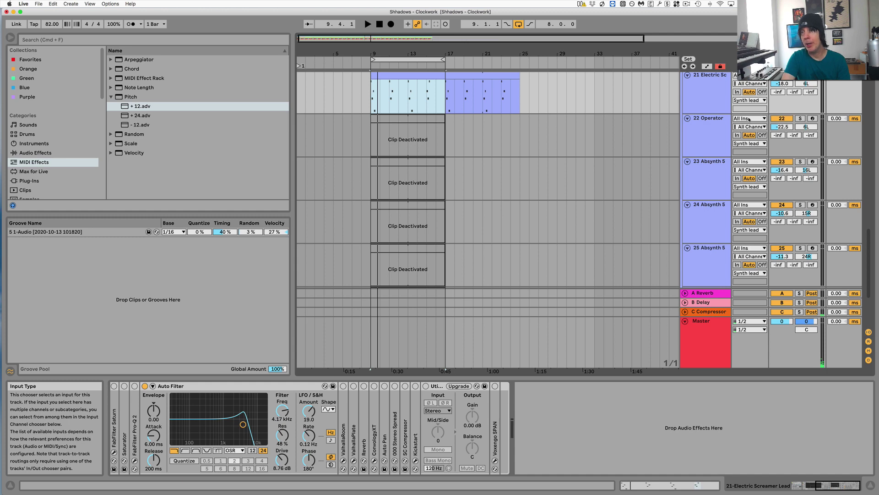
left_click(710, 149)
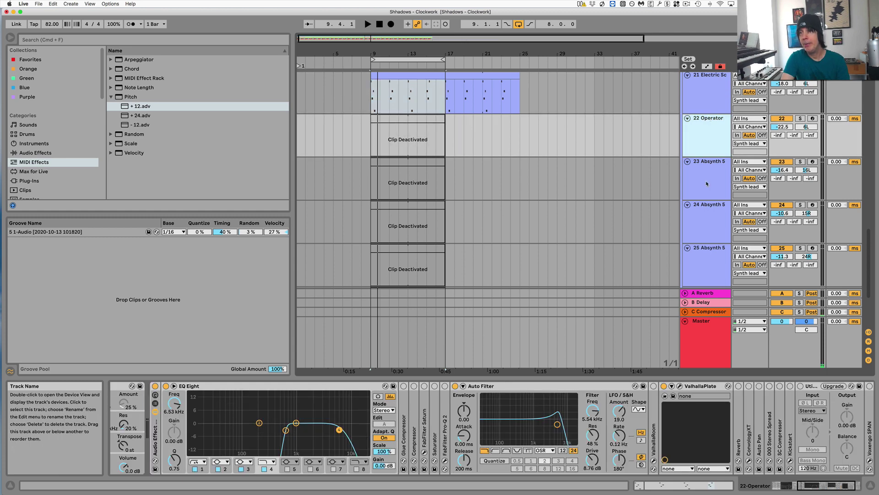
scroll(706, 183, "down", 3)
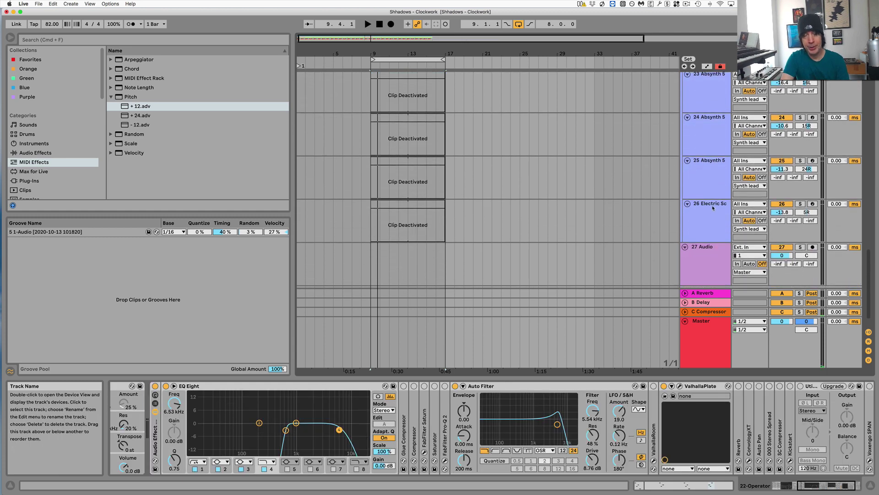
left_click(713, 207, "shift")
scroll(724, 174, "up", 3)
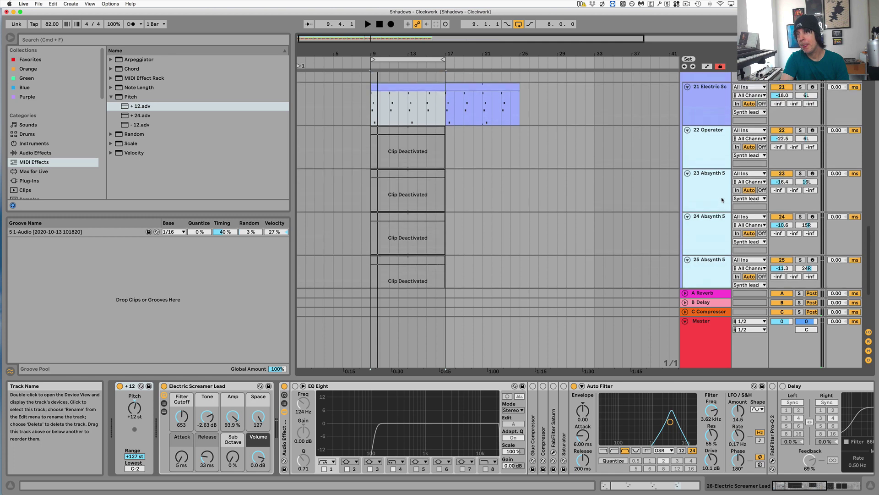
left_click(748, 138)
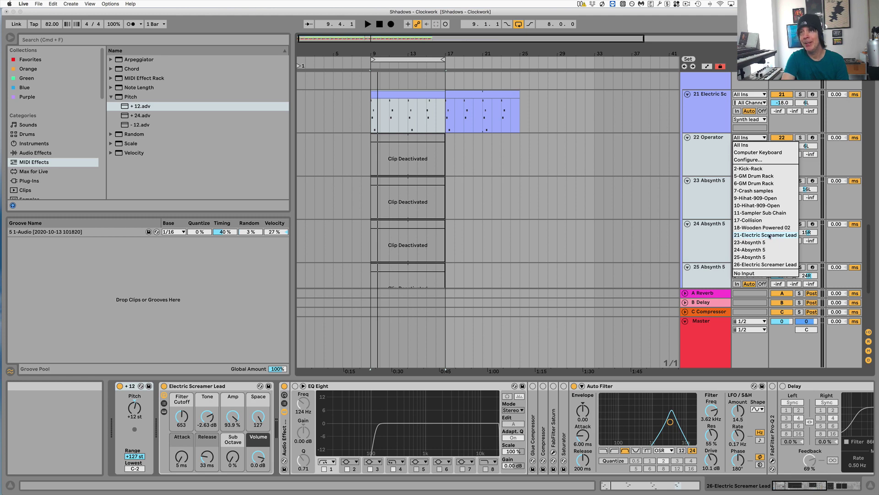
left_click(770, 235)
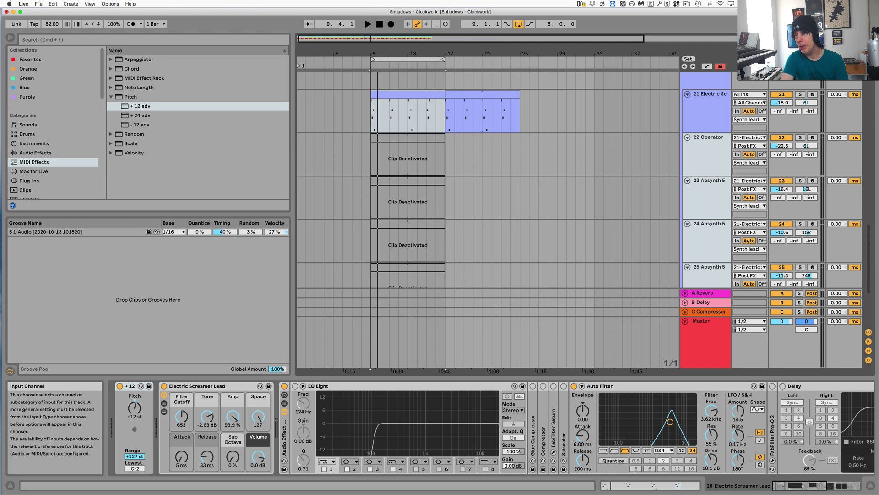
Set monitoring to In on tracks 22 to 26
scroll(748, 262, "down", 2)
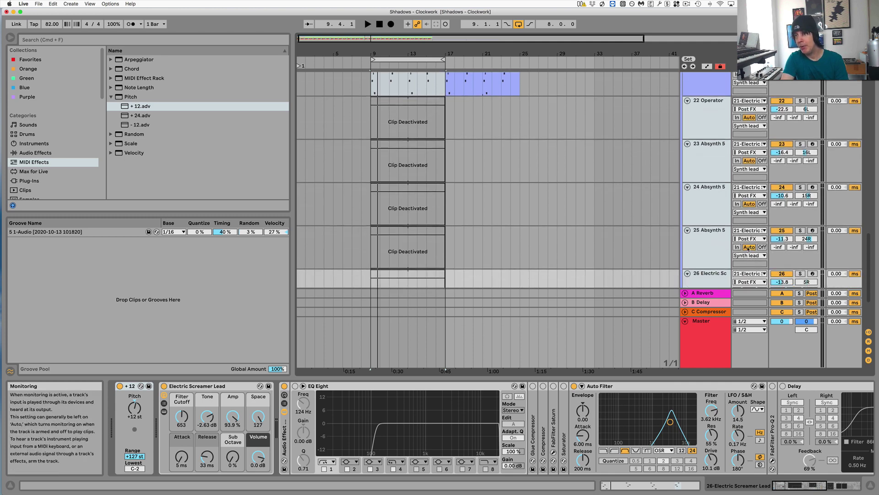
left_click(737, 248)
scroll(689, 152, "up", 3)
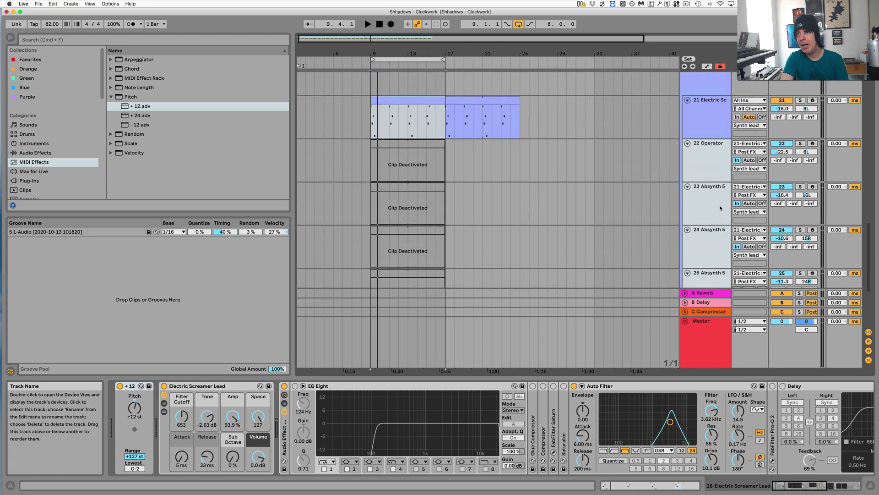
Inspect the Operator device chain on track 22 and the source clip on track 21 above the deactivated clips
left_click(689, 153)
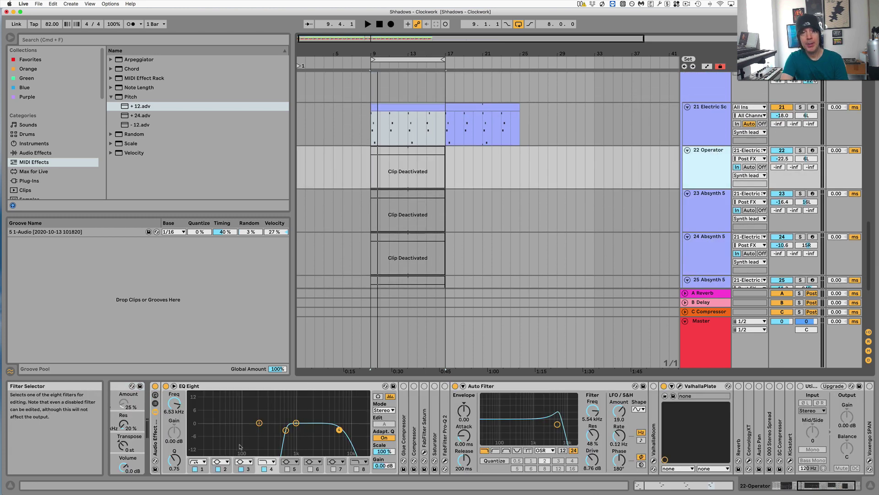
scroll(326, 436, "left", 10)
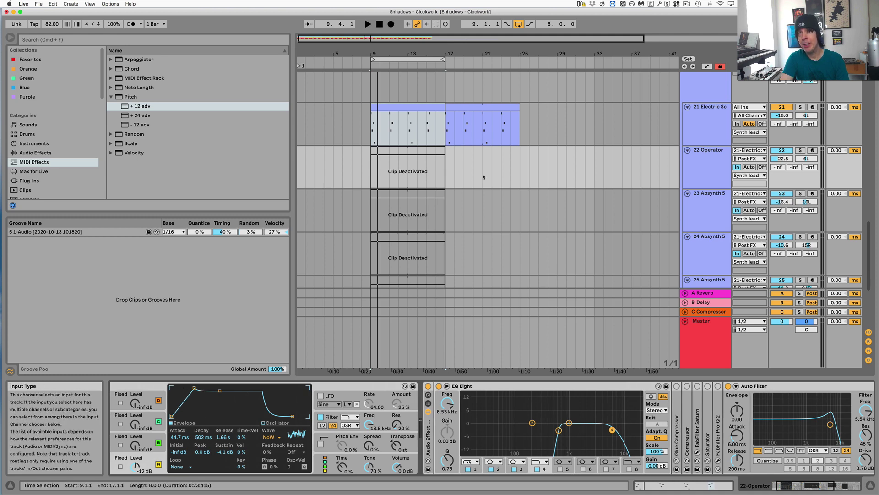
left_click(402, 109)
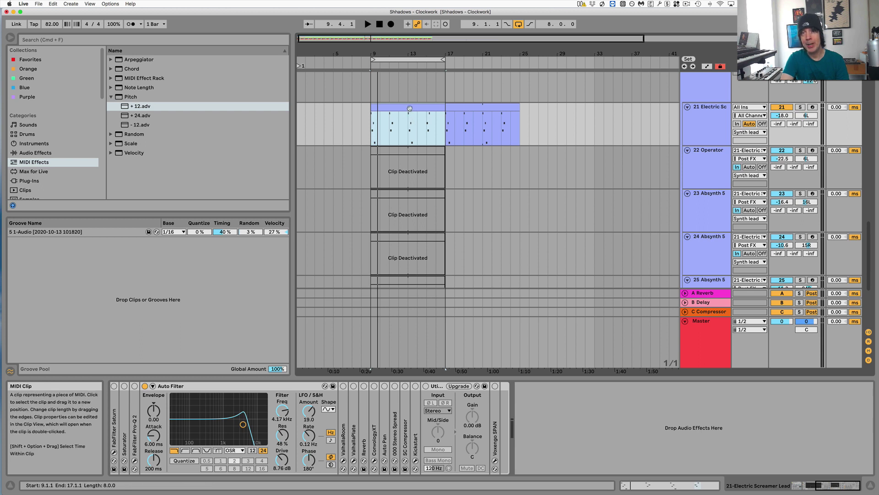
scroll(421, 147, "down", 5)
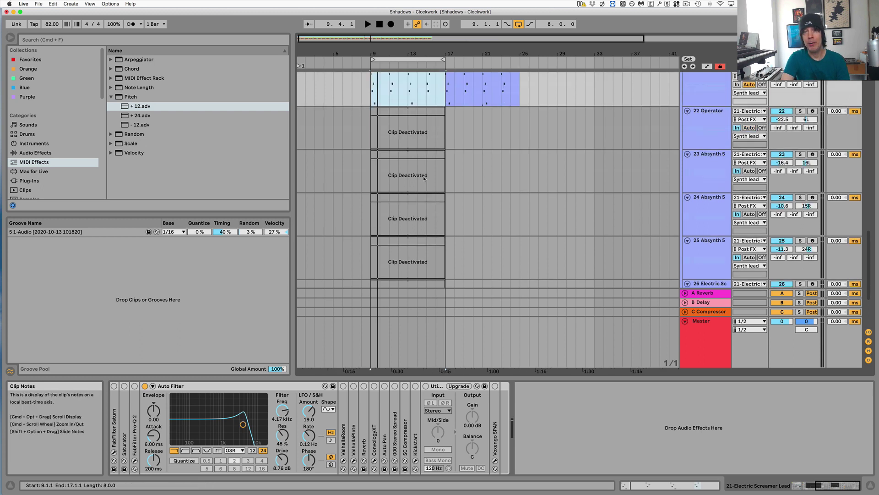
scroll(424, 179, "up", 5)
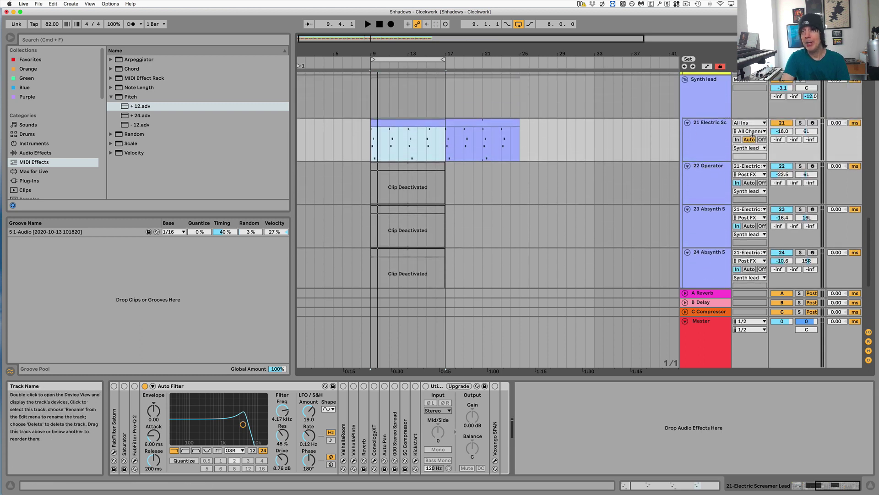
Audition the synth layers on tracks 22 to 26 as they receive MIDI from track 21
scroll(641, 131, "up", 2)
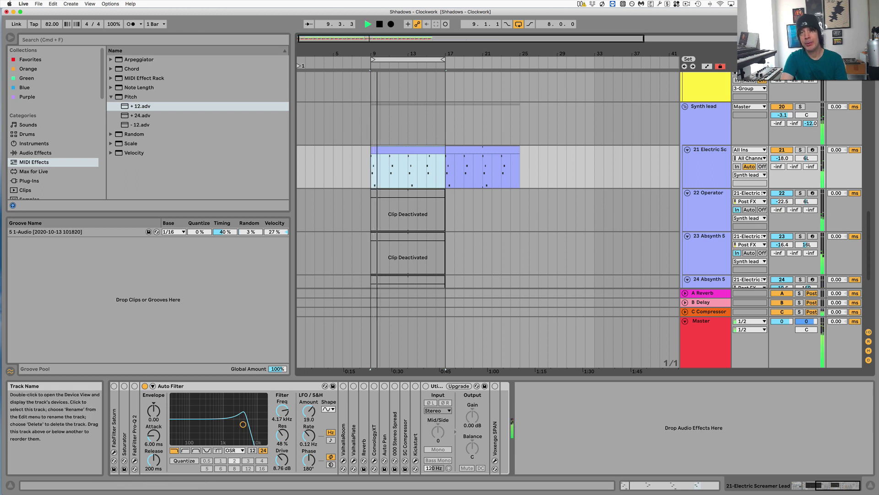
key("space")
scroll(721, 173, "down", 1)
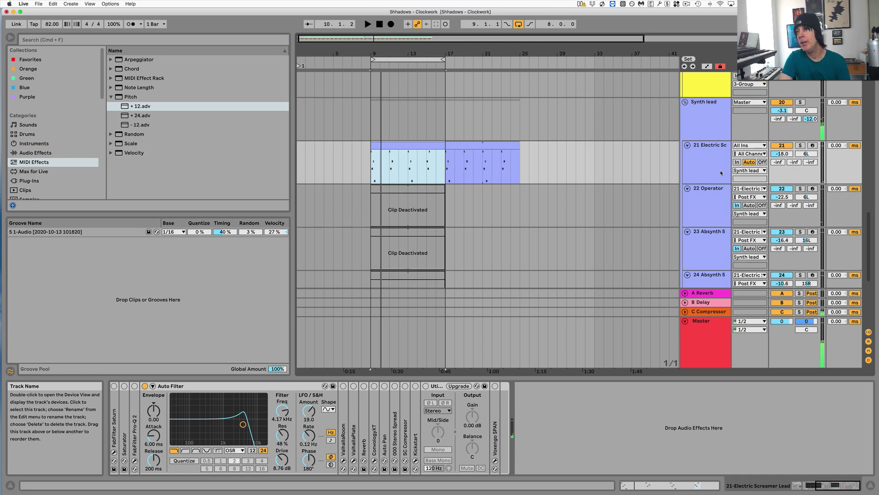
Open track 21's first clip for note editing and add an A3 note at 7.2.3, after the F#3 note
scroll(721, 173, "down", 3)
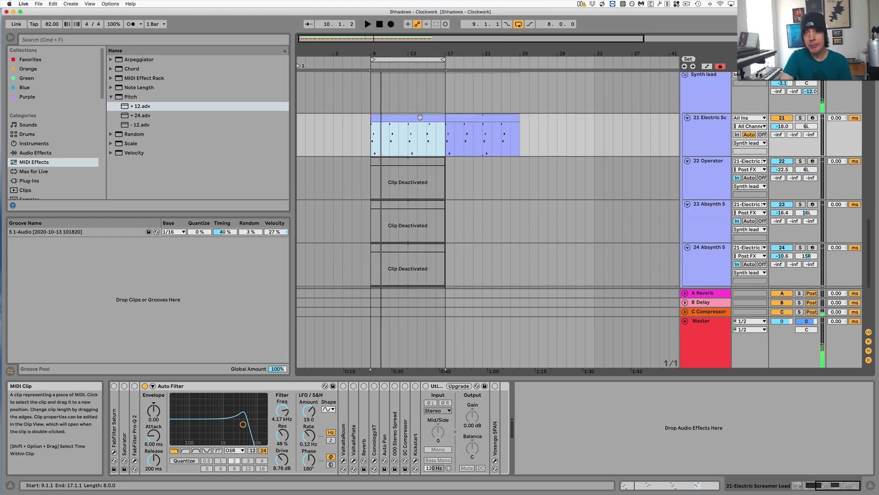
double_click(420, 117)
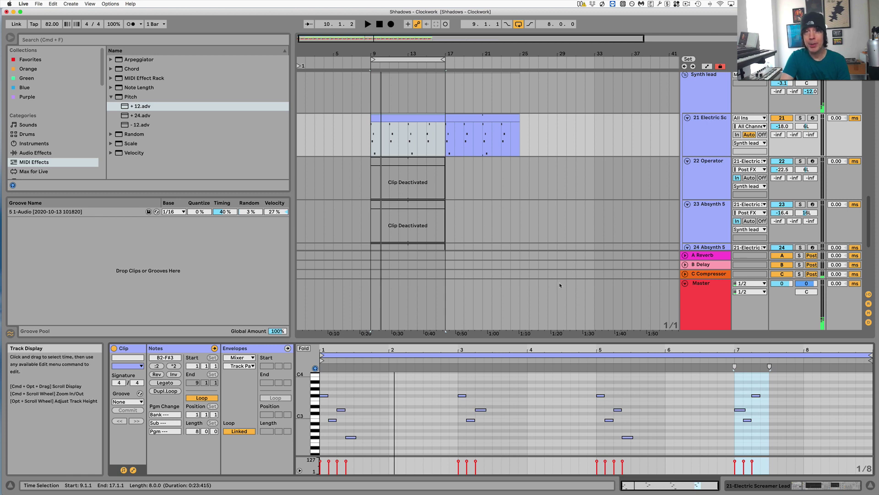
left_click(738, 410)
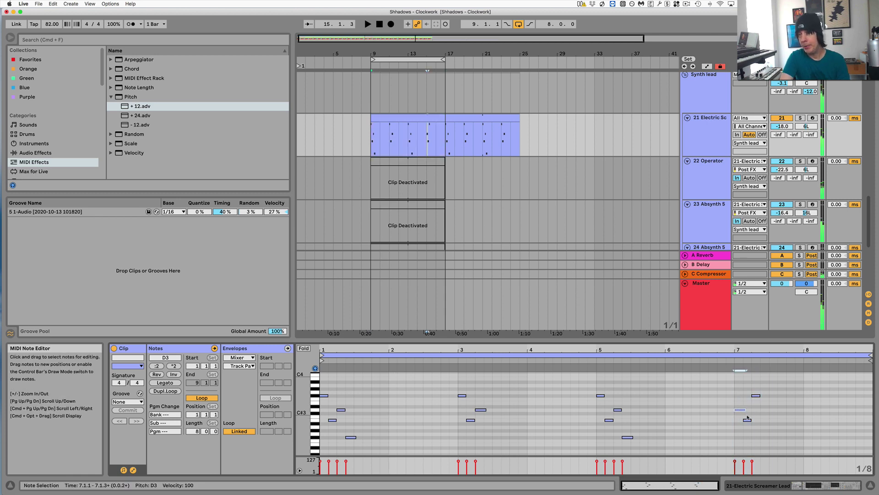
left_click(748, 419)
left_click(756, 395)
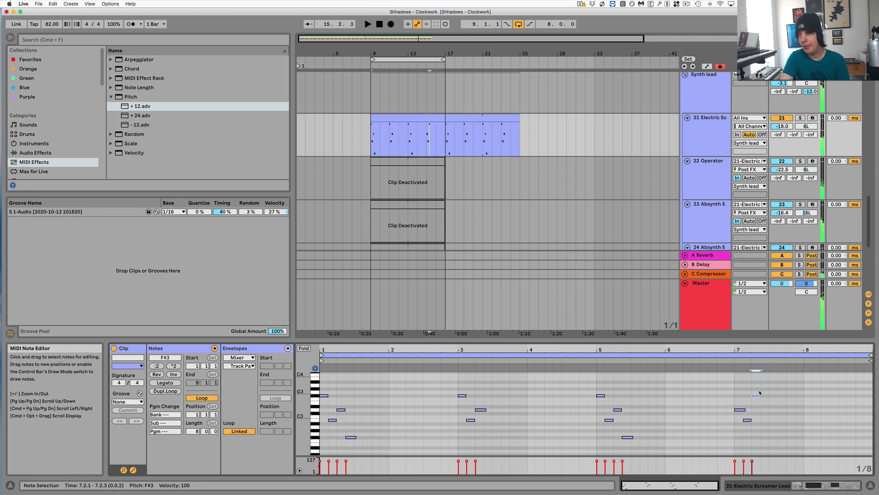
double_click(764, 390)
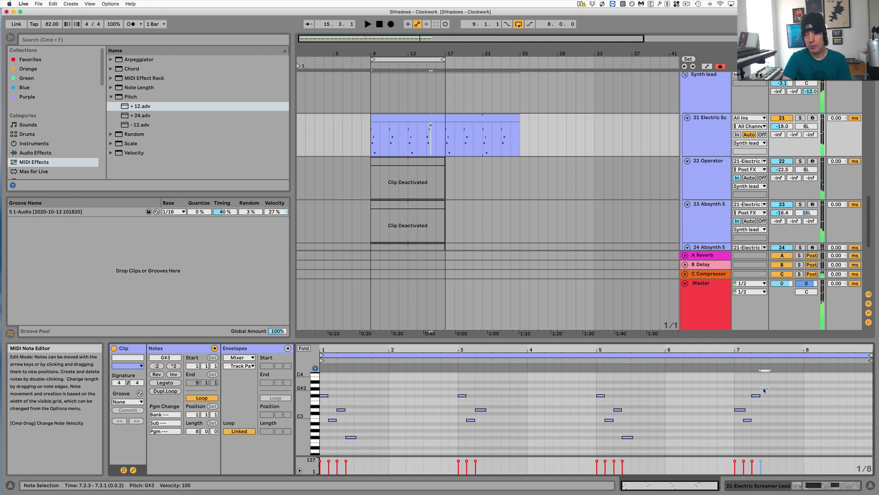
key("Up")
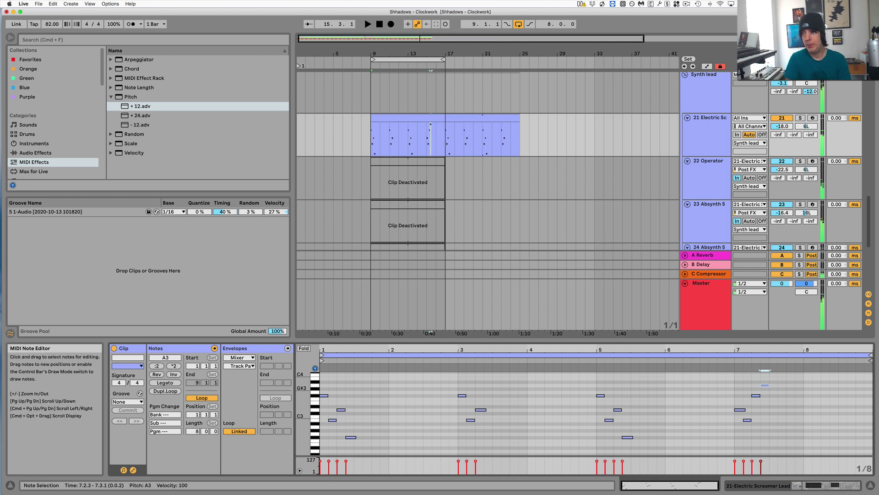
Play the edited phrase of track 21's clip from bar 7, and stop playback
left_click(730, 360)
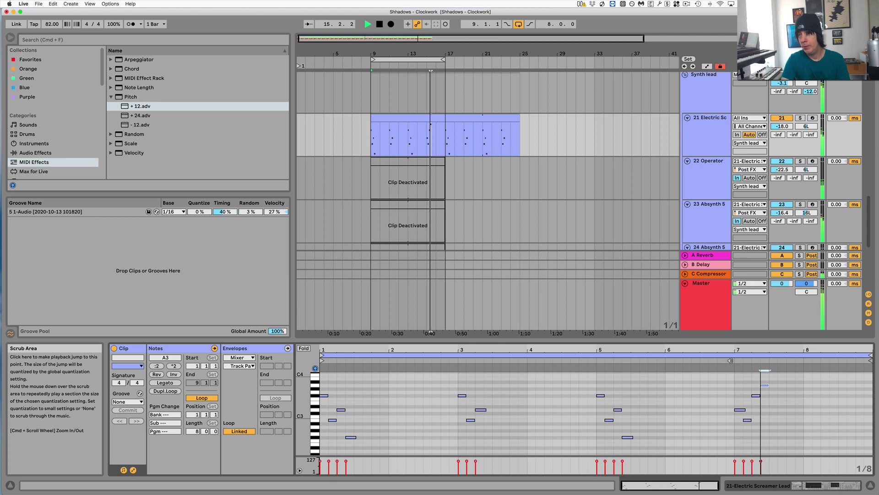
key("space")
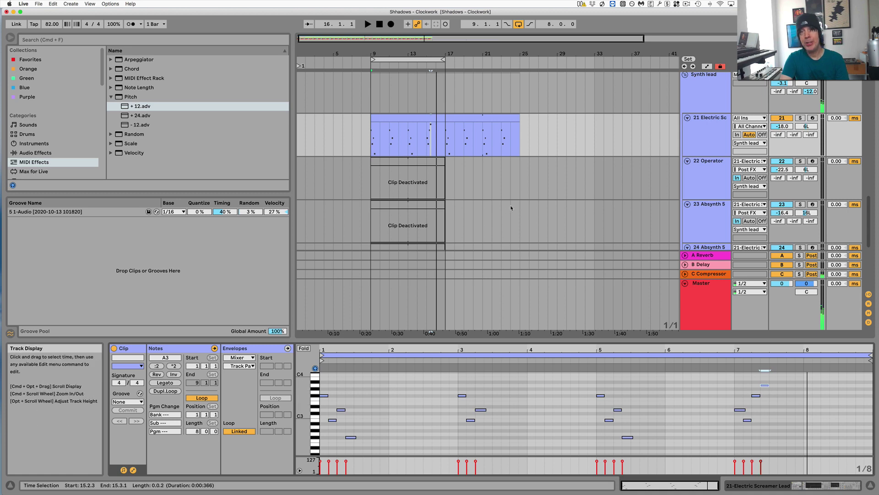
scroll(799, 164, "down", 5)
scroll(410, 167, "up", 5)
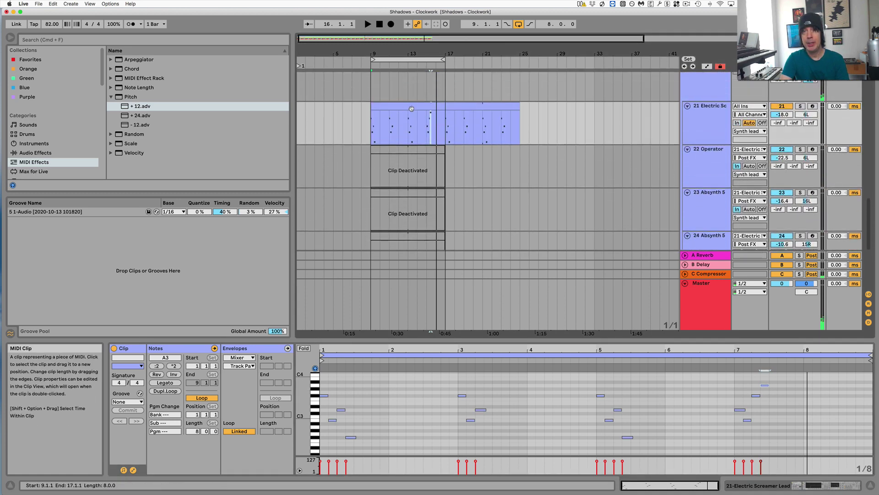
Select track 21's edited clip and review the deactivated clips and input routing on the tracks below it
left_click(432, 105)
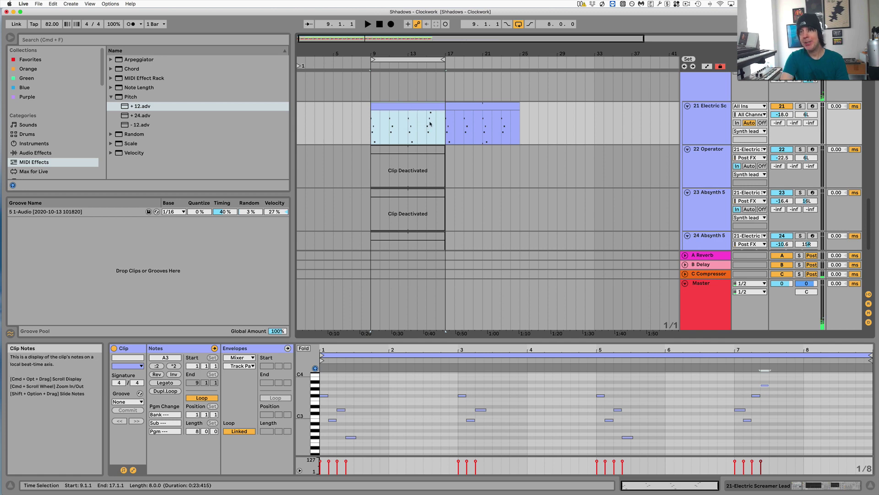
scroll(436, 170, "down", 5)
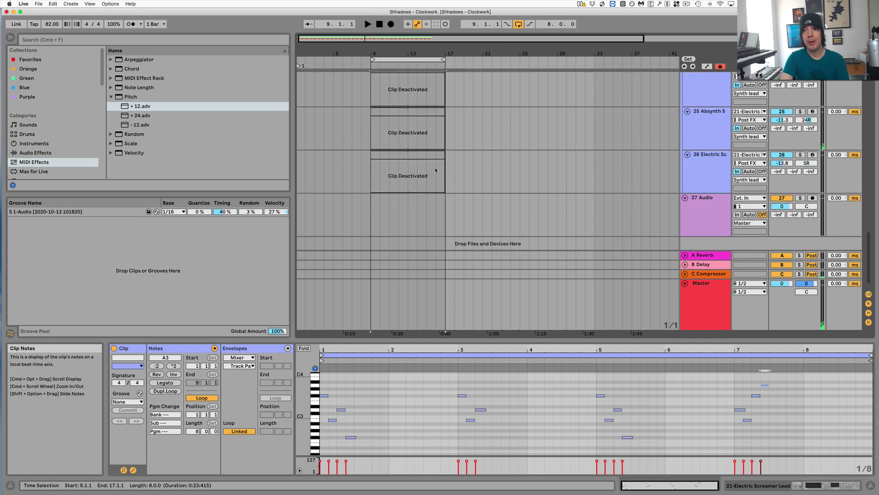
scroll(437, 170, "up", 2)
scroll(420, 130, "up", 3)
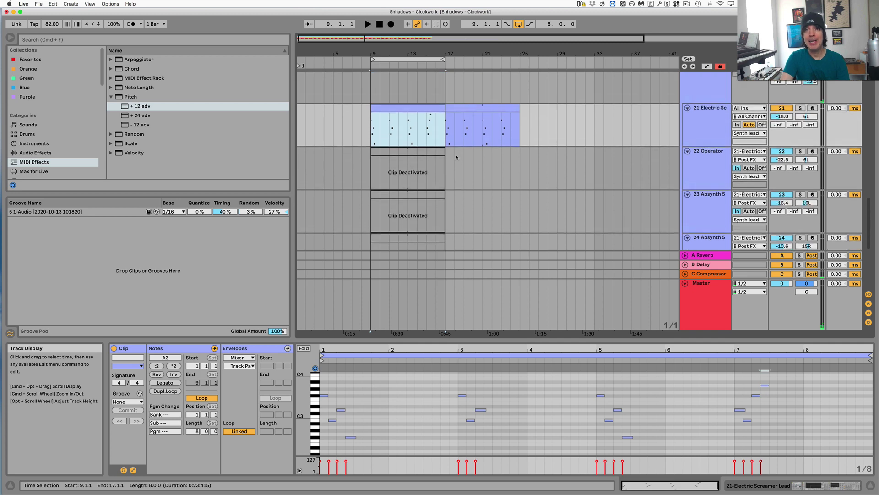